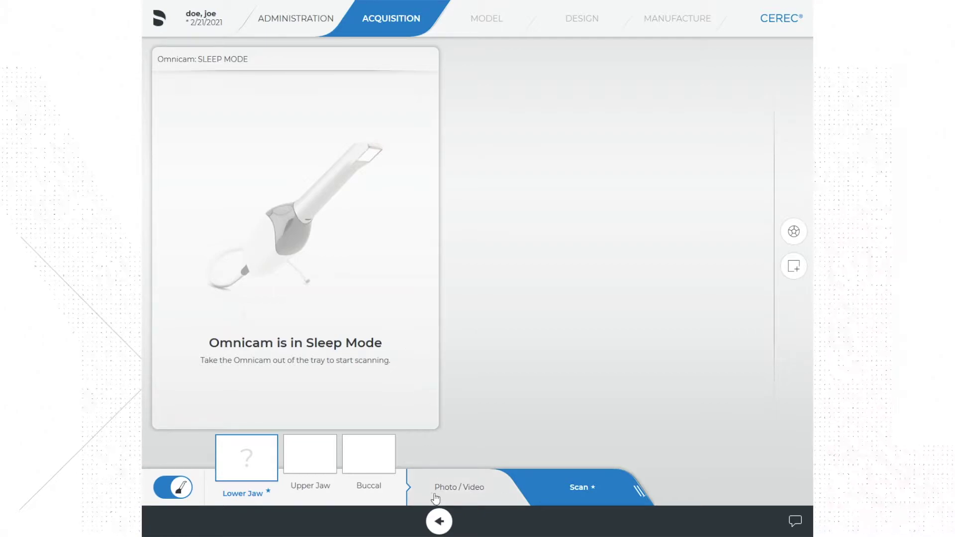
Check photo capture and the Upper Jaw and Buccal scans, then turn the Lower Jaw scan more upright.
click(475, 490)
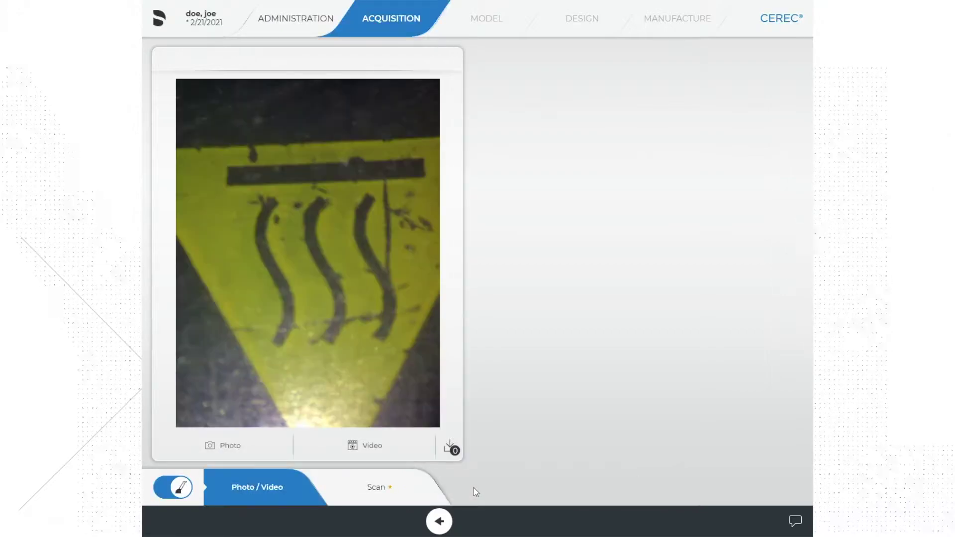
click(358, 492)
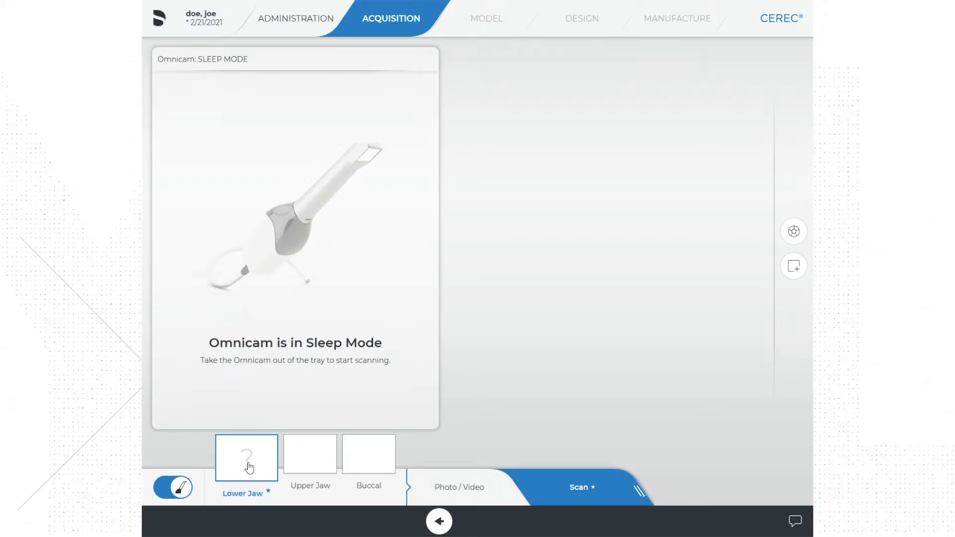
click(309, 464)
click(377, 468)
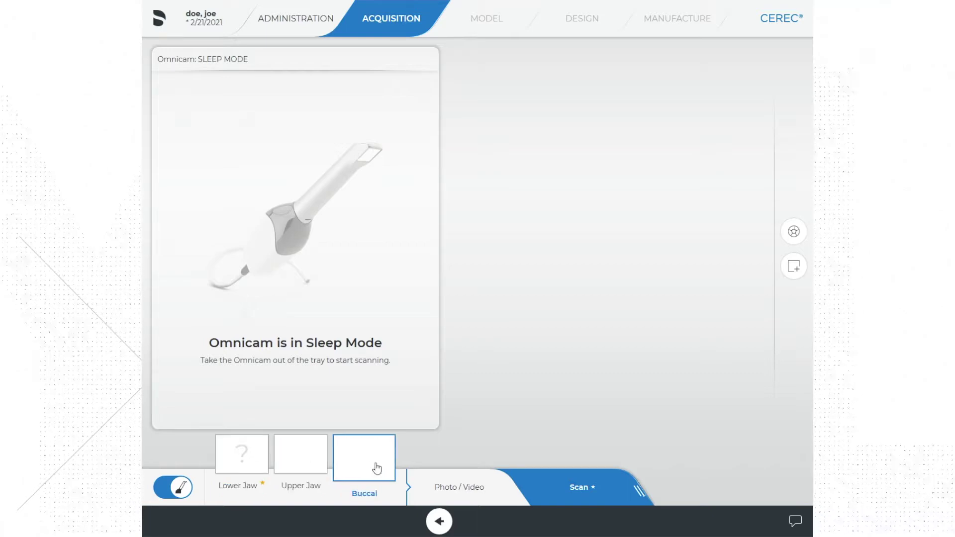
click(259, 459)
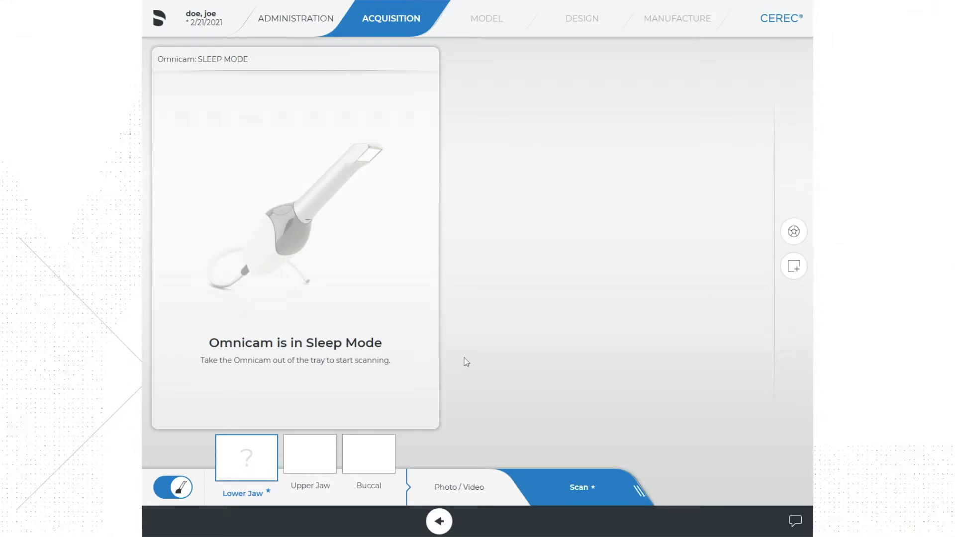
click(792, 233)
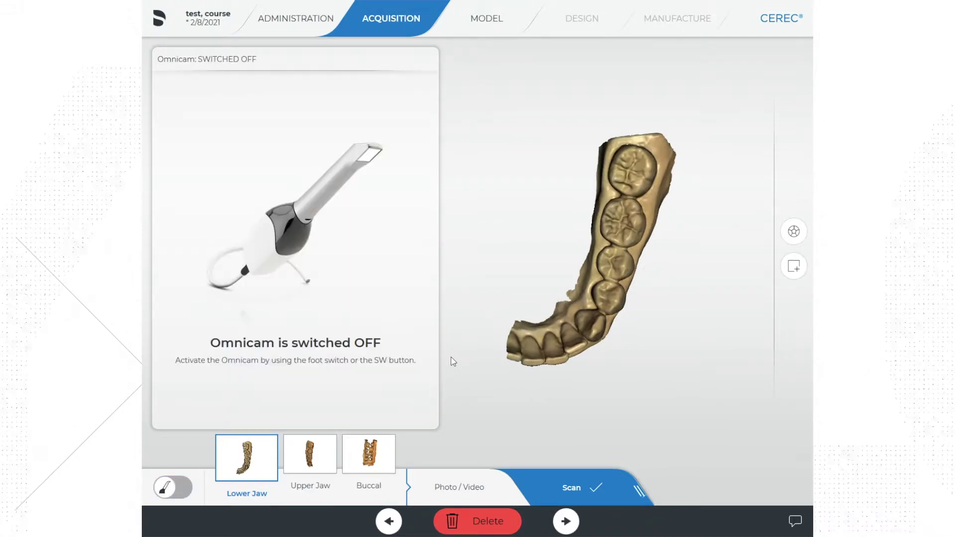
mouse_move(696, 313)
mouse_down()
mouse_move(686, 279)
mouse_move(714, 284)
mouse_move(700, 304)
mouse_up()
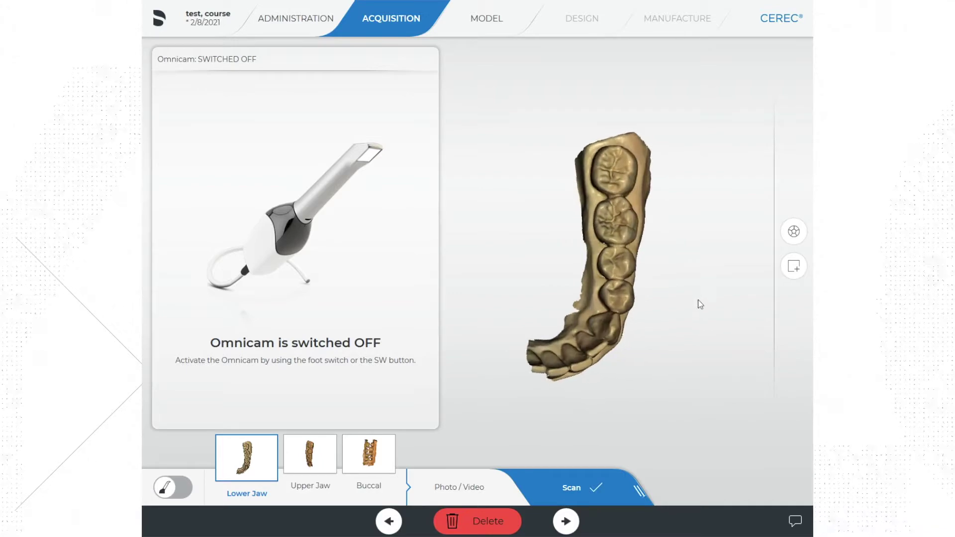
Outline the region around the second tooth with Cut and apply it to the lower jaw scan.
click(793, 232)
drag(334, 73, 625, 61)
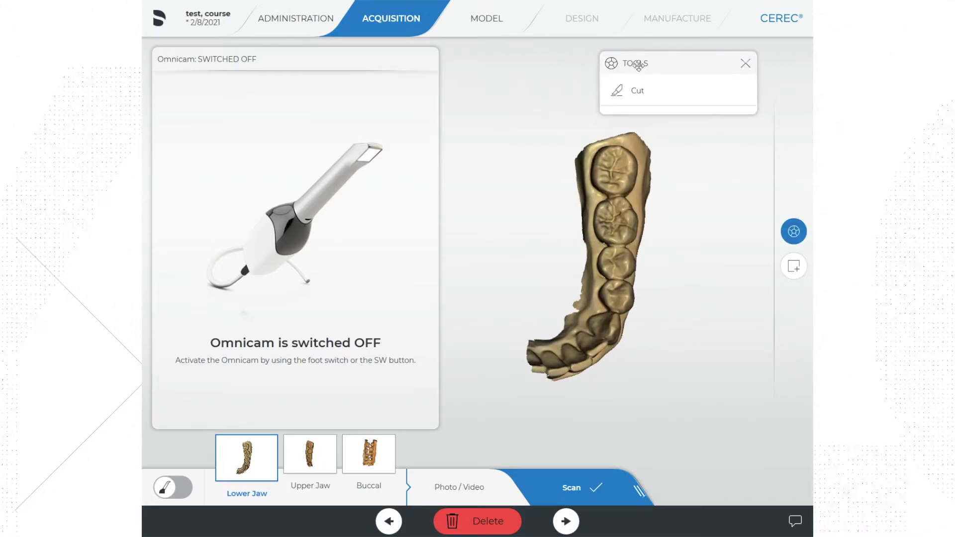
click(637, 92)
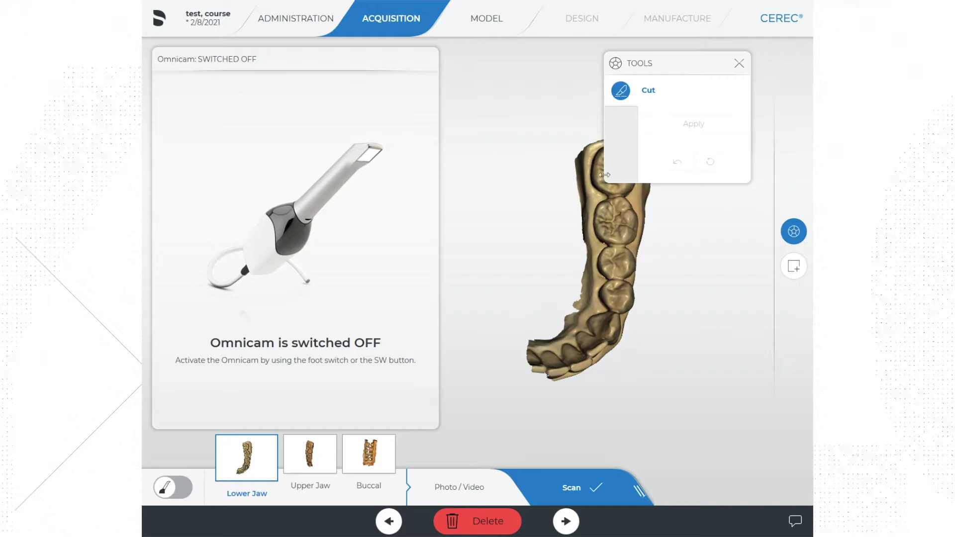
right_drag(602, 241, 535, 271)
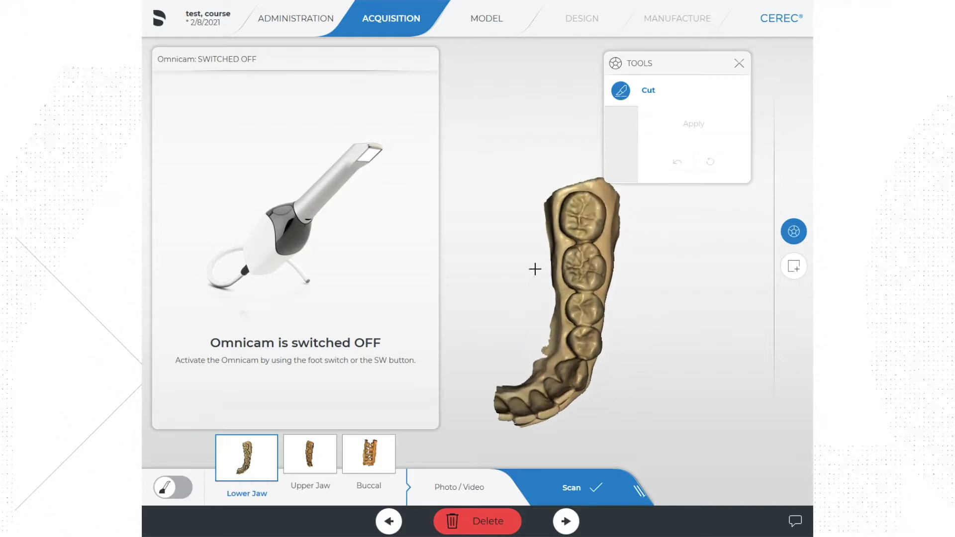
click(533, 239)
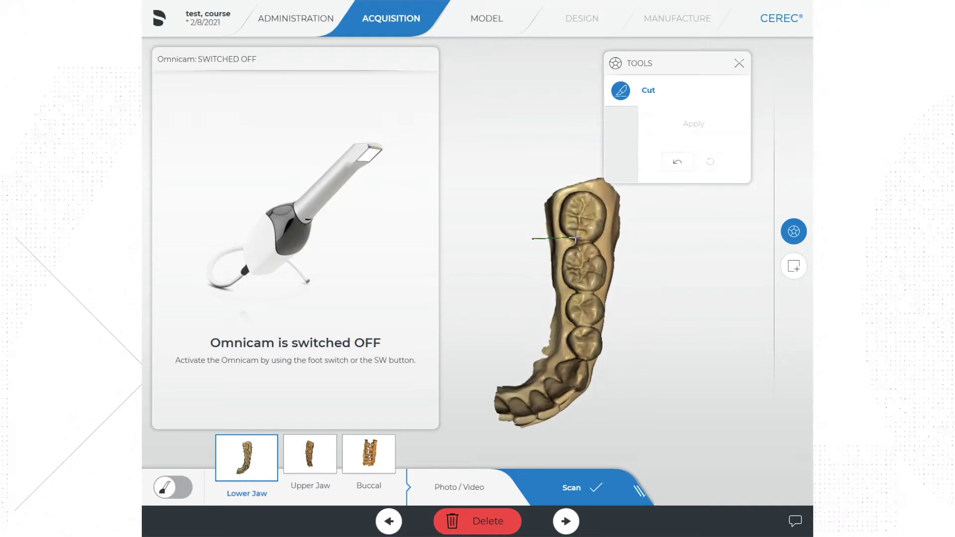
click(596, 234)
click(628, 258)
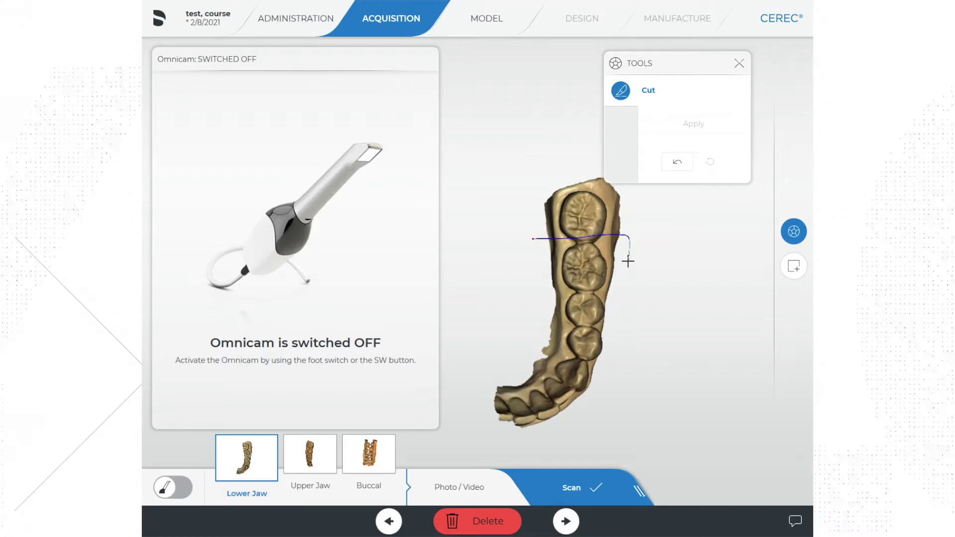
click(617, 296)
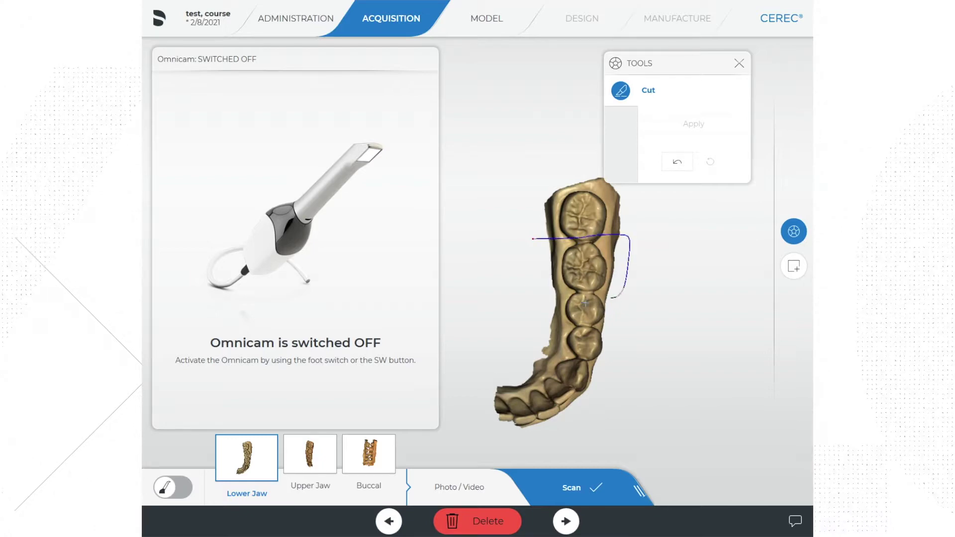
click(534, 295)
click(531, 245)
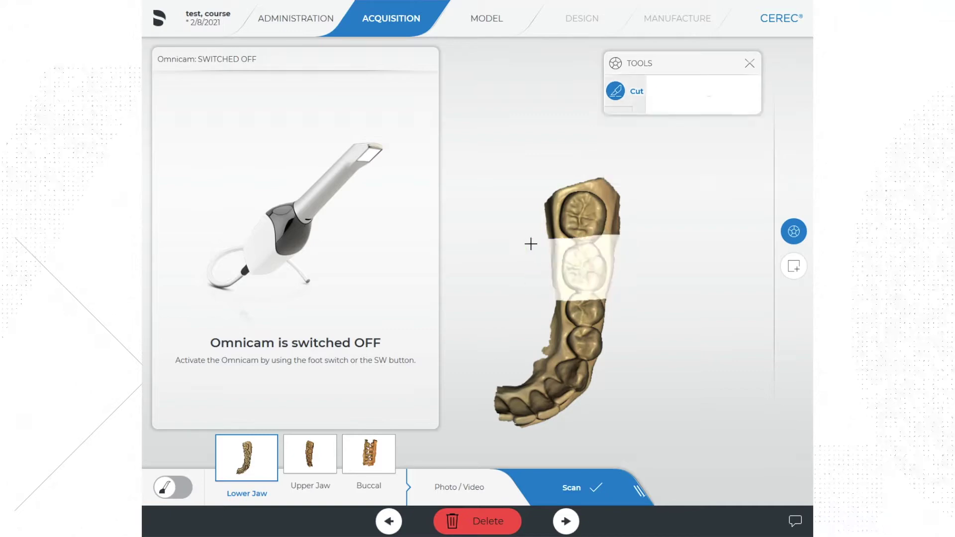
click(684, 124)
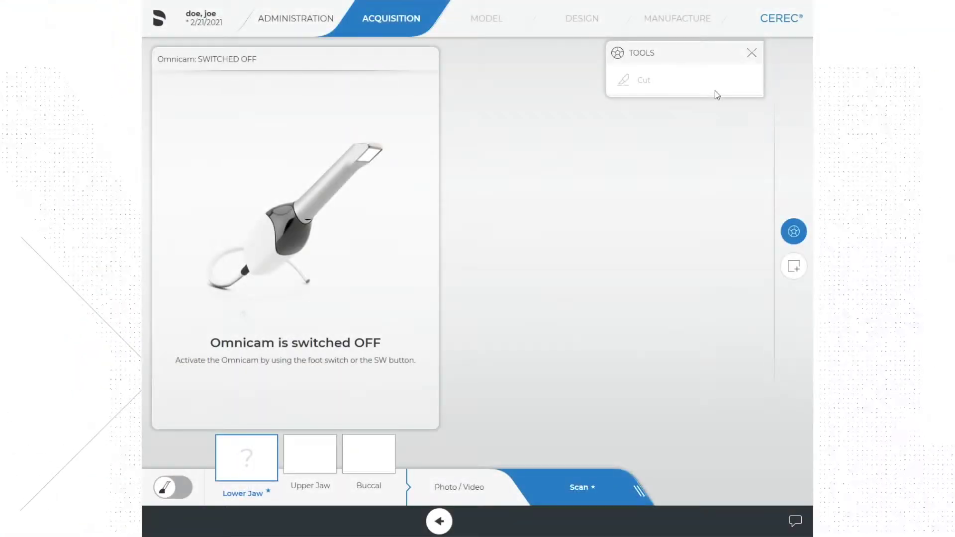
Close the scan editing tools and bring up the Add Catalog list.
click(751, 53)
click(794, 268)
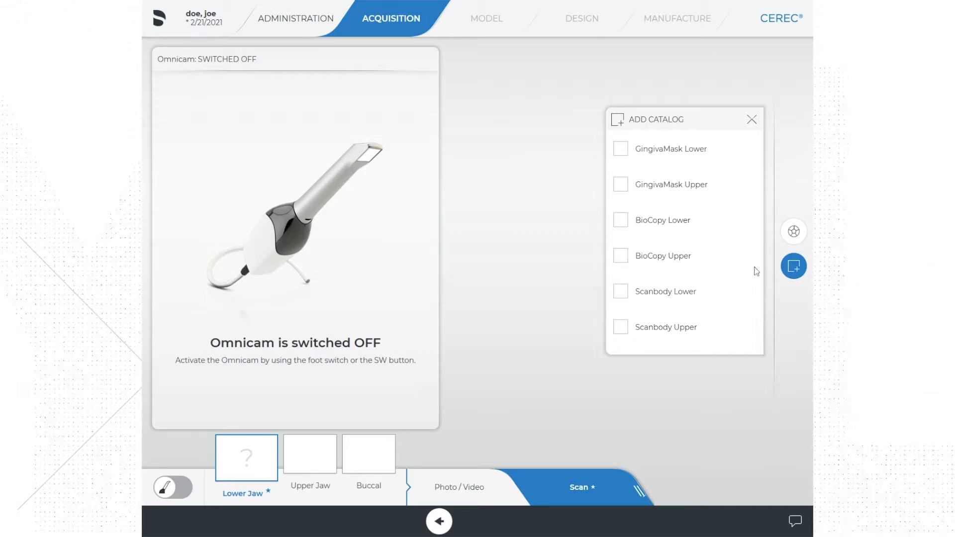
Toggle BioCopy Lower on and off, leave it unchecked, and close the catalog.
click(623, 221)
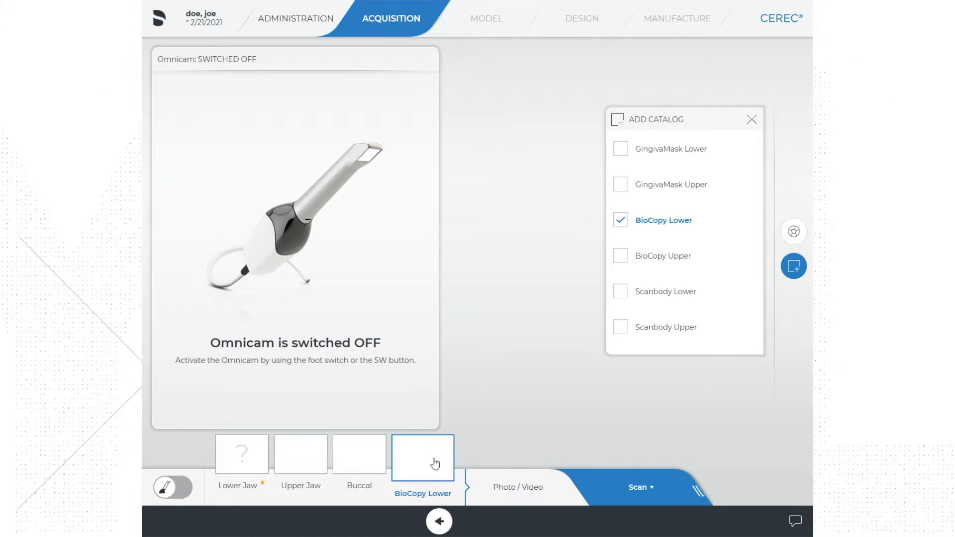
click(621, 220)
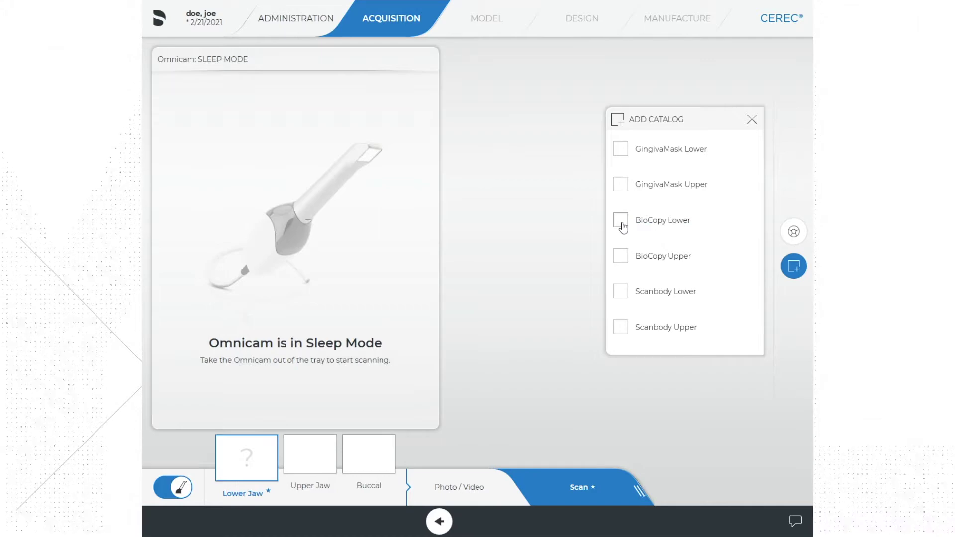
click(622, 224)
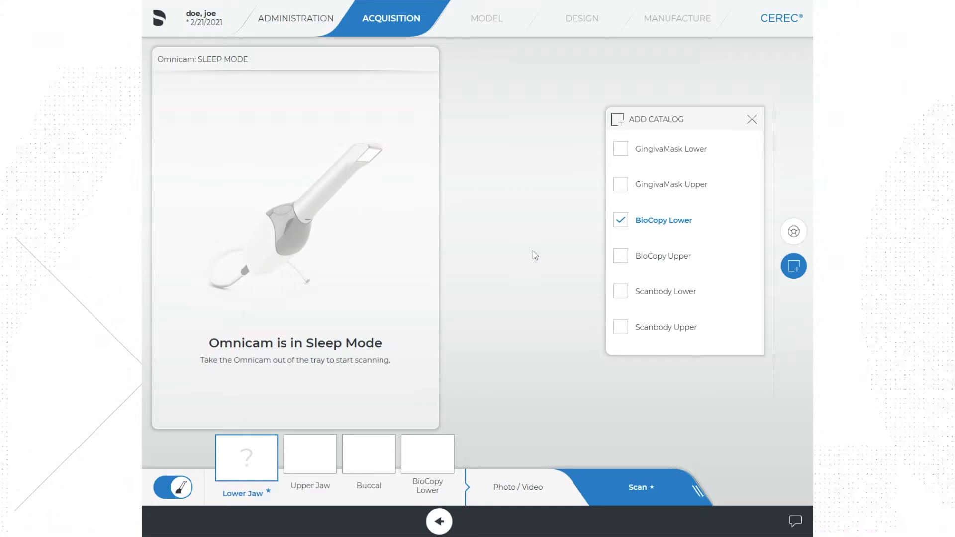
click(619, 220)
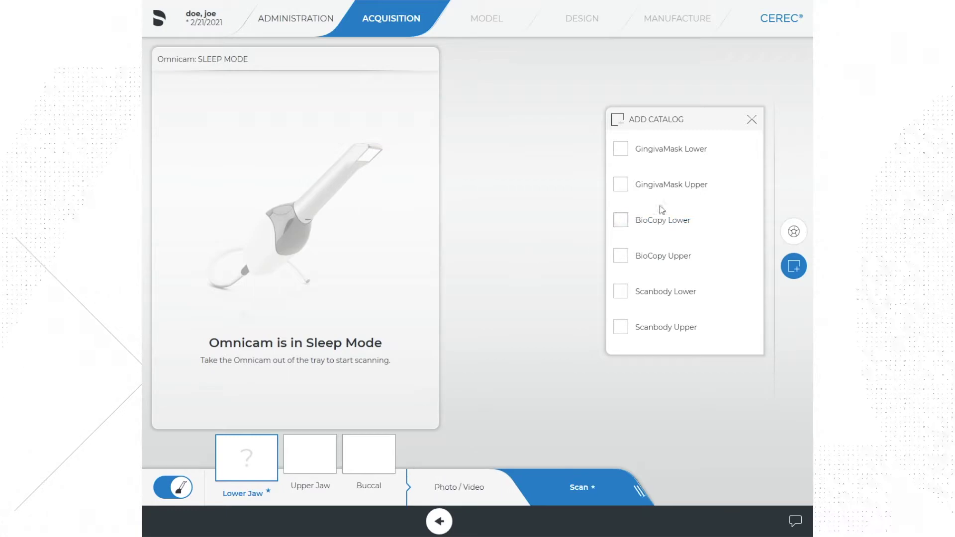
click(752, 119)
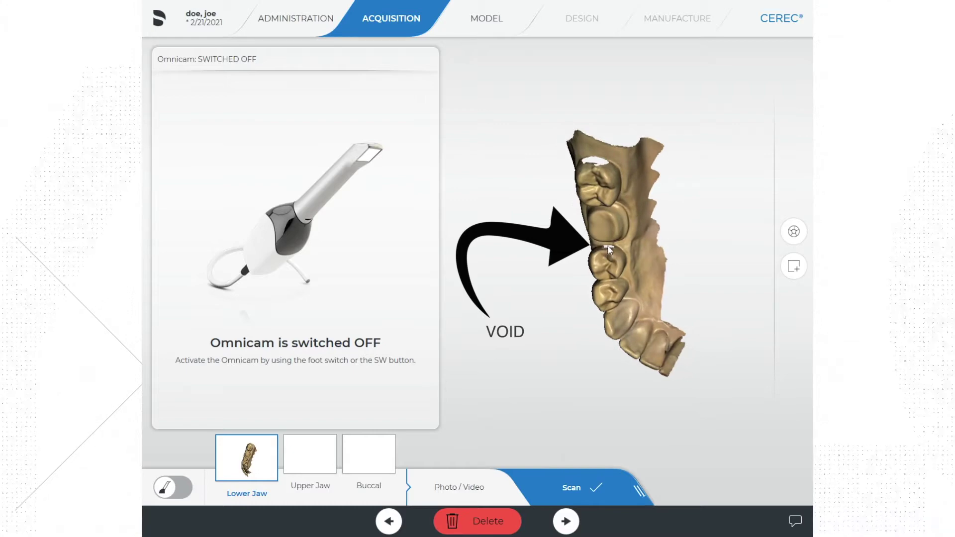
Tilt the captured lower jaw scan to an oblique view.
drag(672, 215, 651, 186)
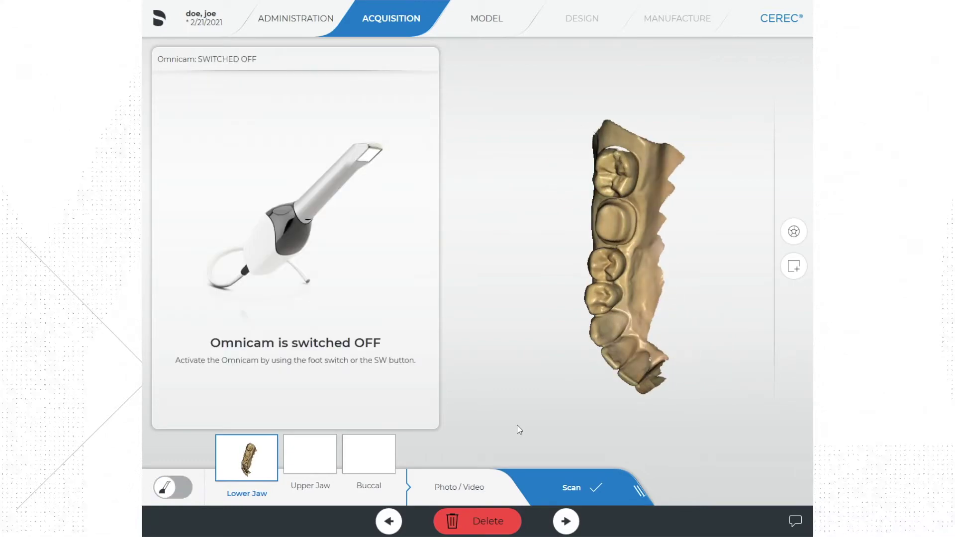
Rotate the lower jaw scan through several angles, finishing on an occlusal view.
drag(548, 411, 604, 429)
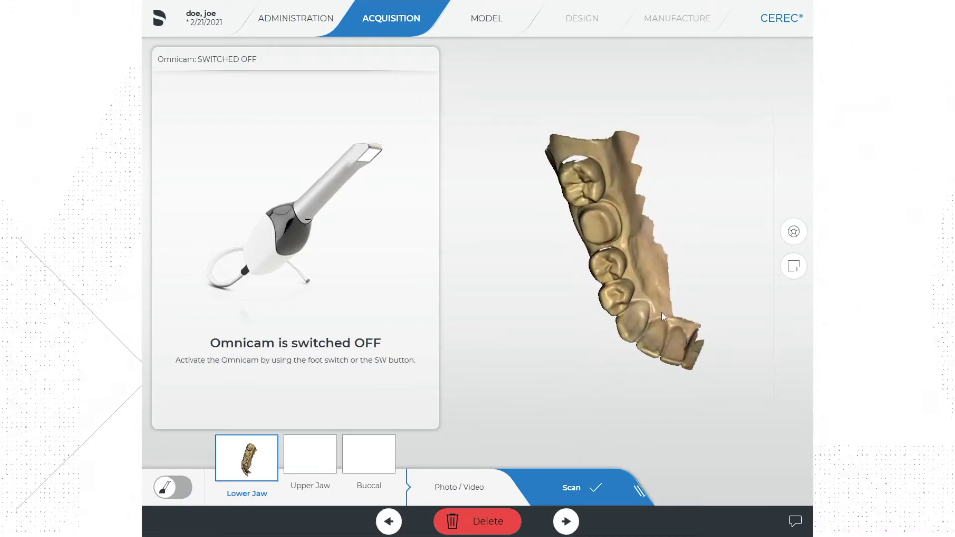
drag(736, 211, 735, 232)
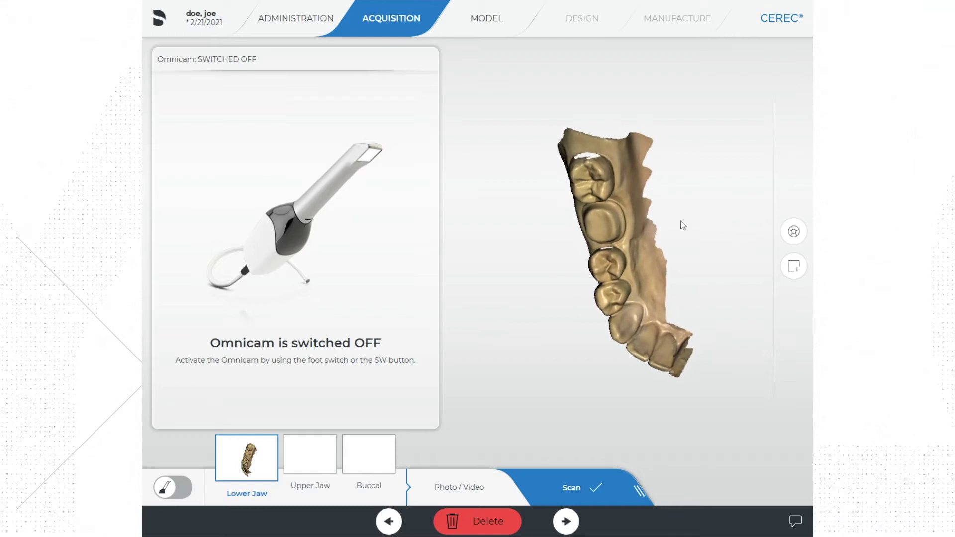
drag(666, 207, 633, 227)
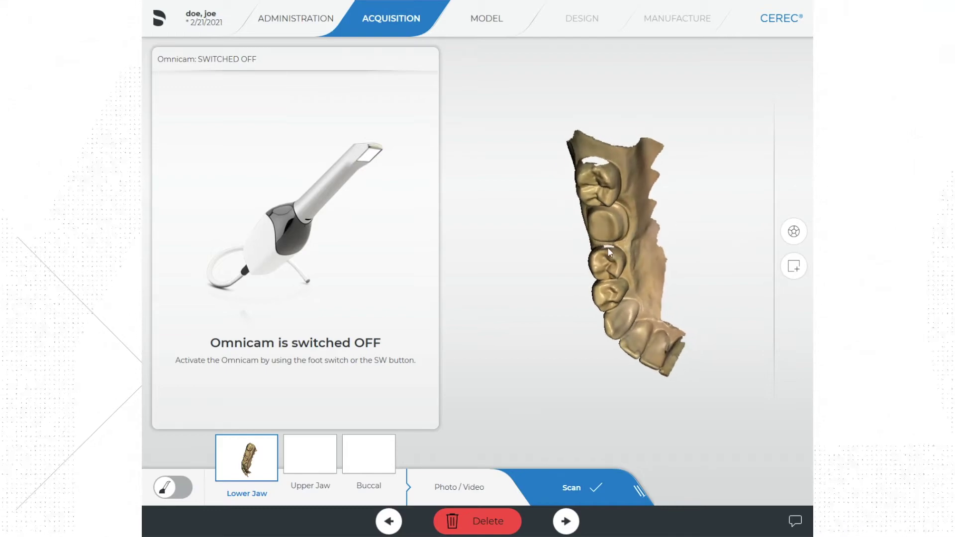
drag(671, 213, 657, 191)
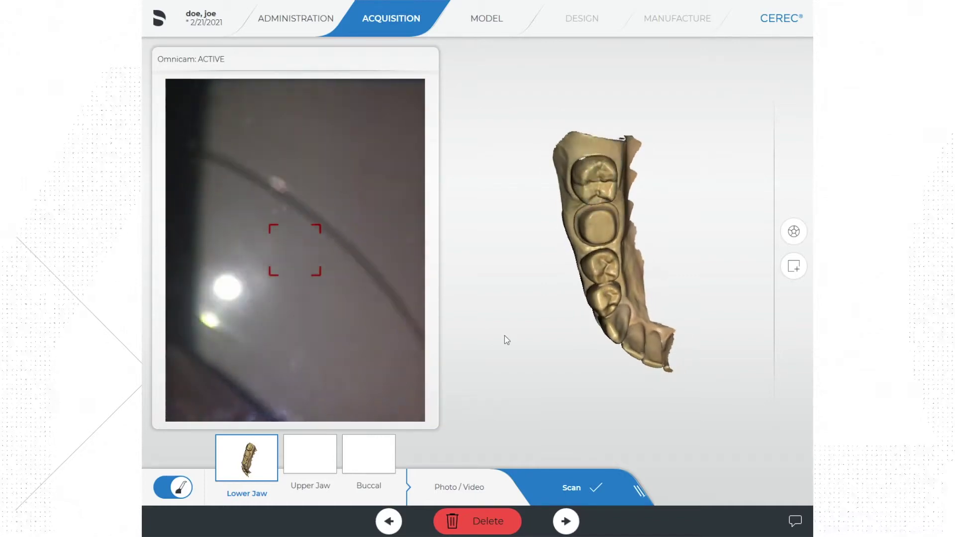
Select the Upper Jaw scan slot for capture.
click(320, 454)
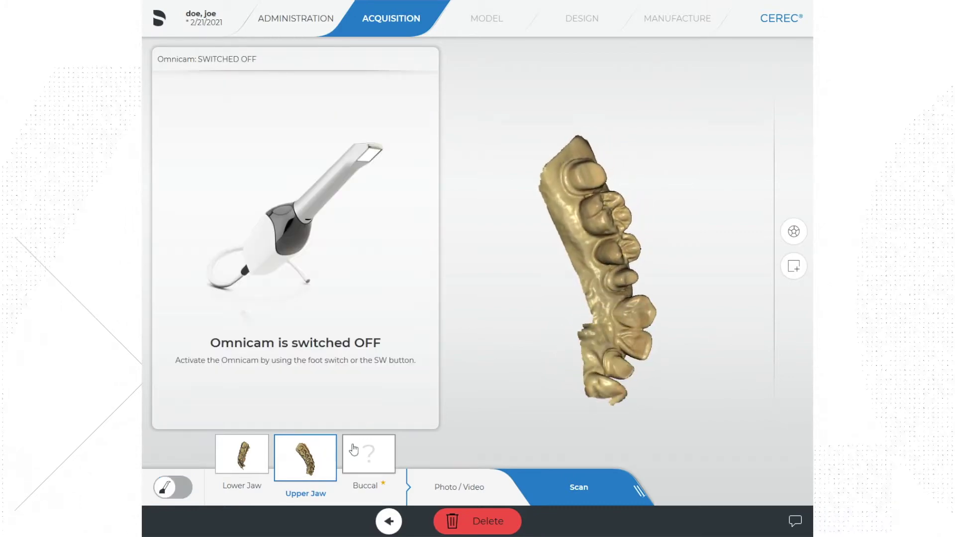
Select the Buccal bite scan slot for capture.
click(354, 450)
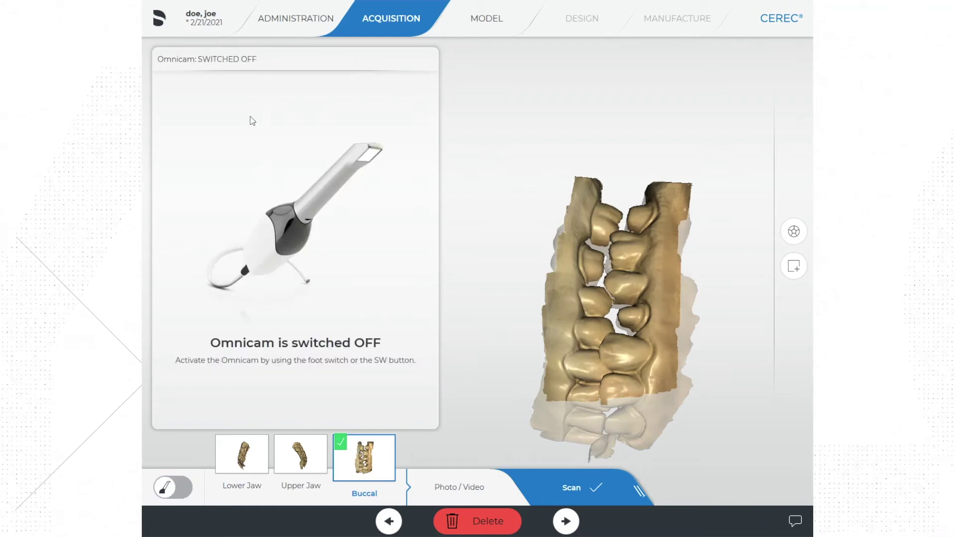
Save the case with all three scans from the CEREC logo's system toolbar.
click(159, 24)
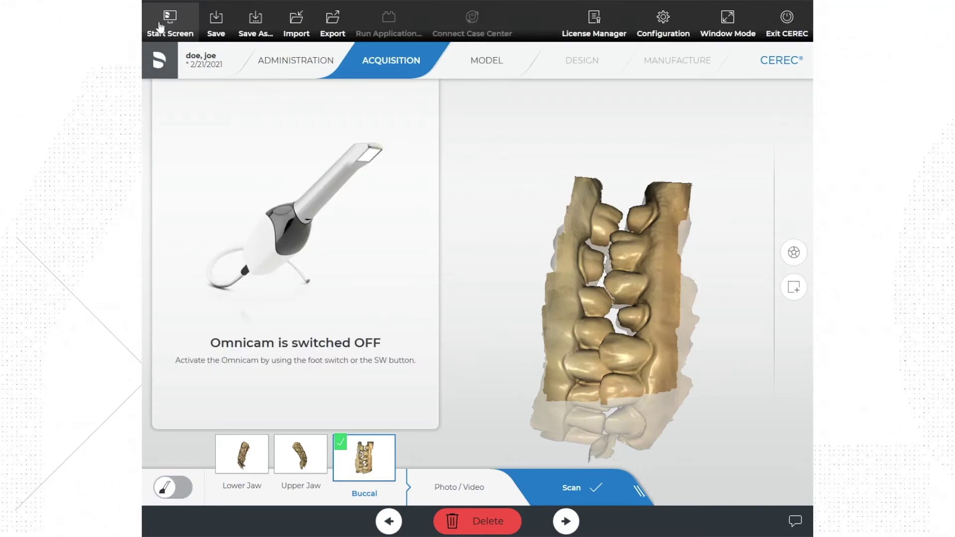
click(216, 30)
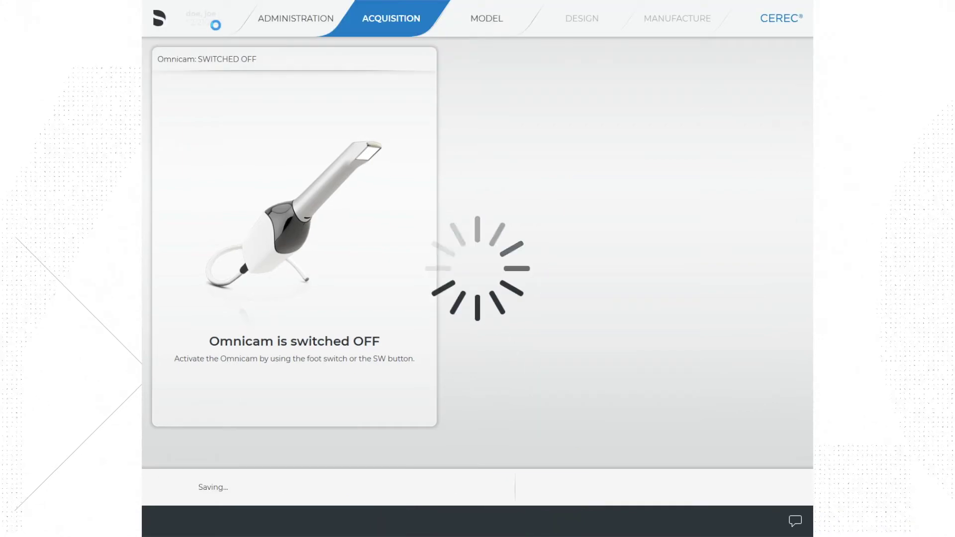